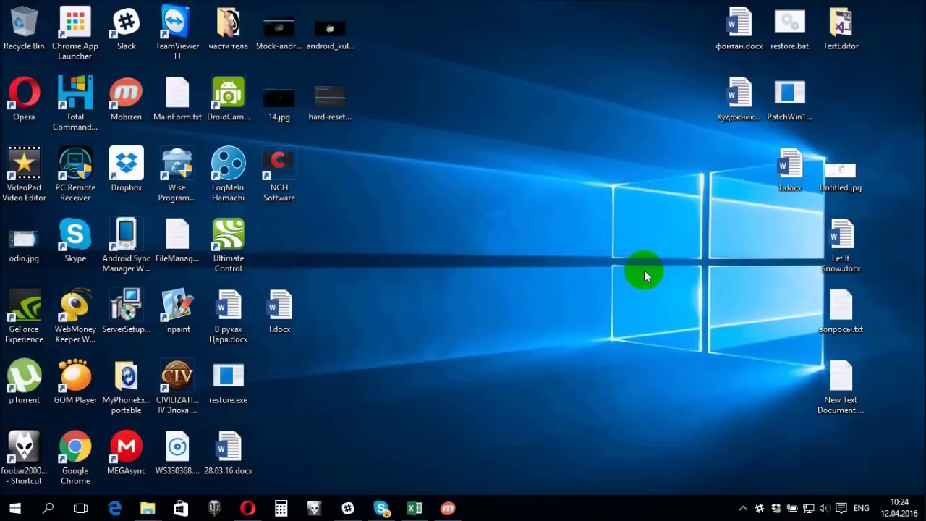
click(743, 508)
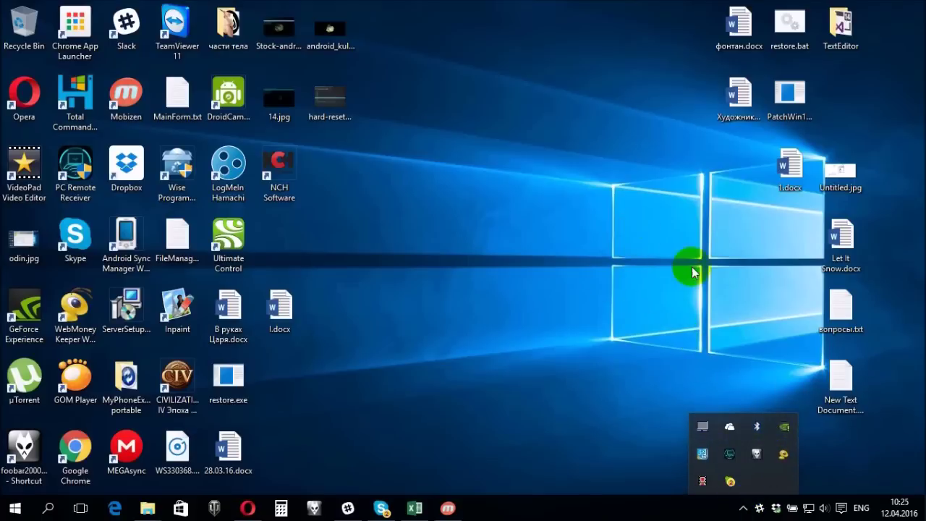
click(743, 508)
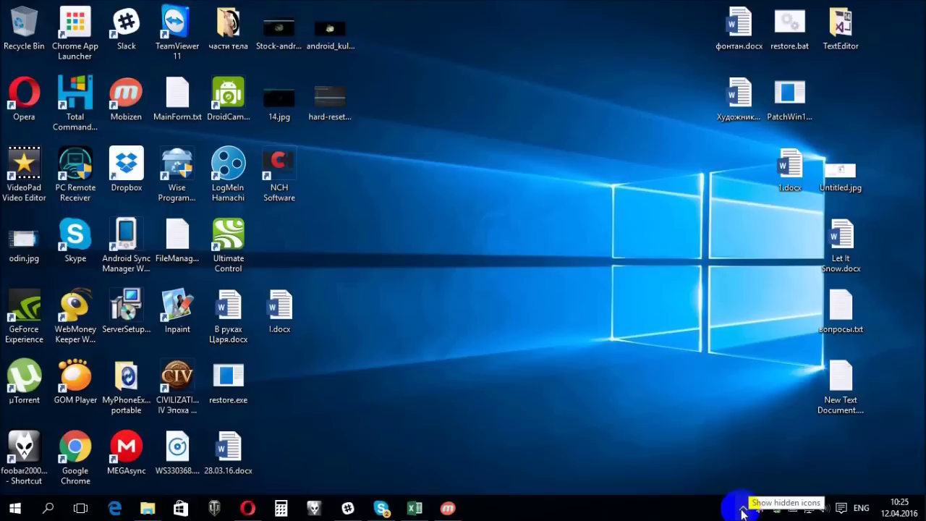
click(743, 509)
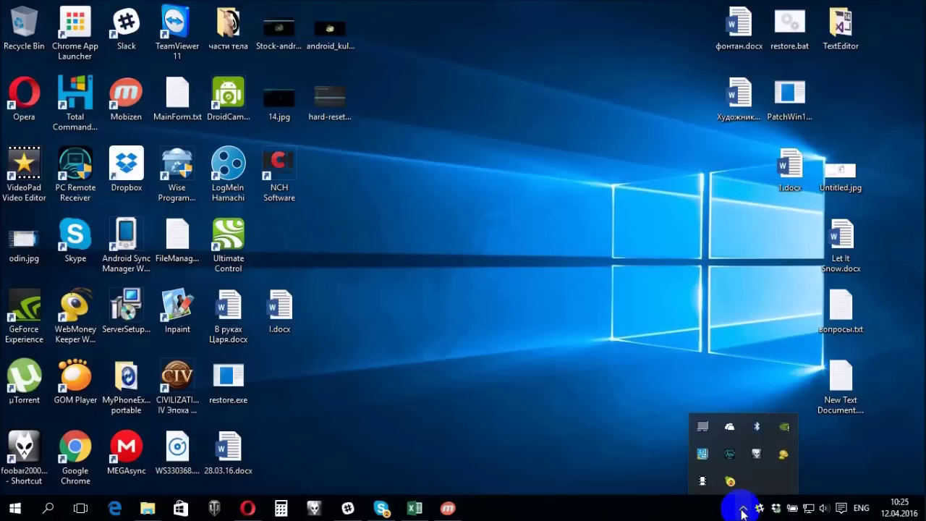
right_click(760, 432)
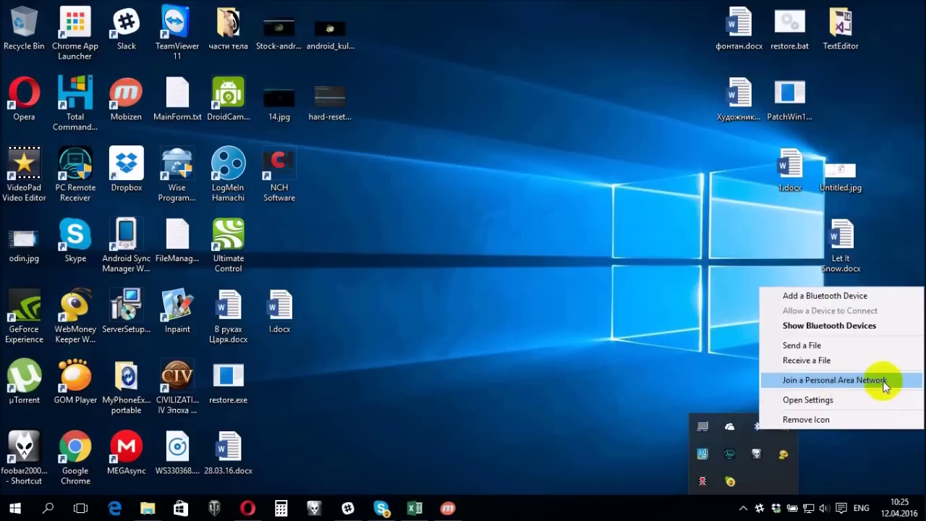
click(666, 376)
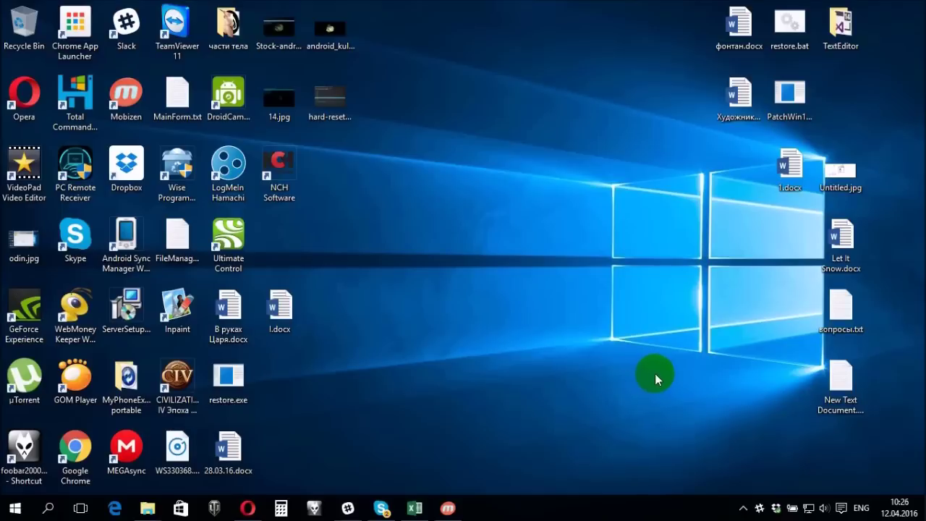
Switch to Mobizen and make the tablet visible to other devices in its Bluetooth settings, and minimize the tablet mirror.
click(448, 509)
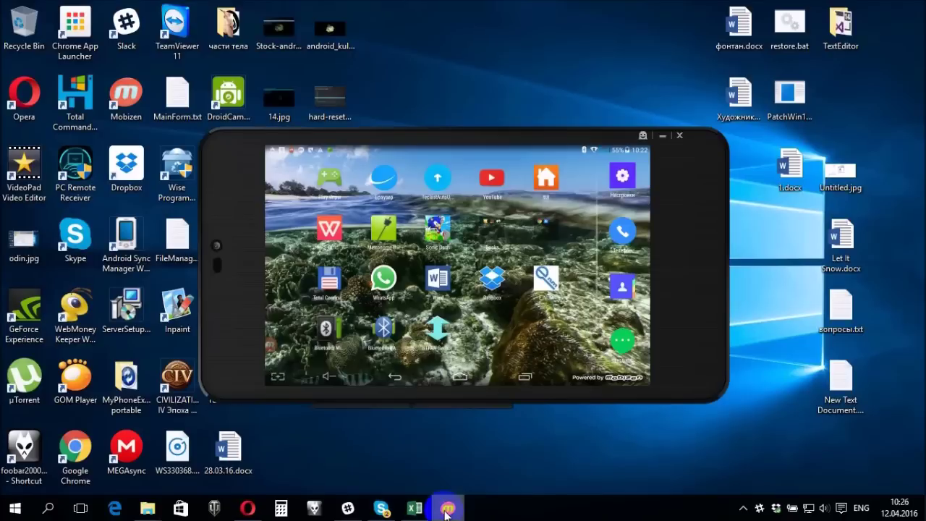
double_click(705, 193)
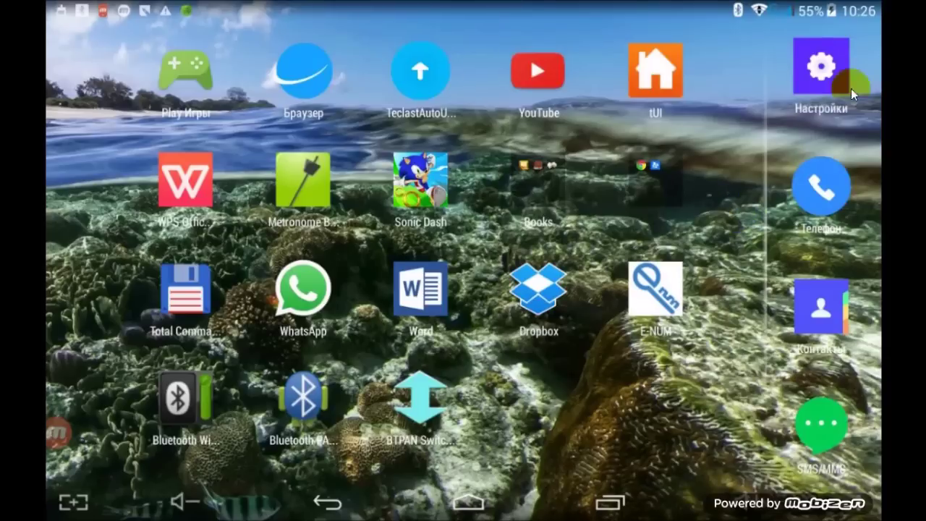
click(838, 65)
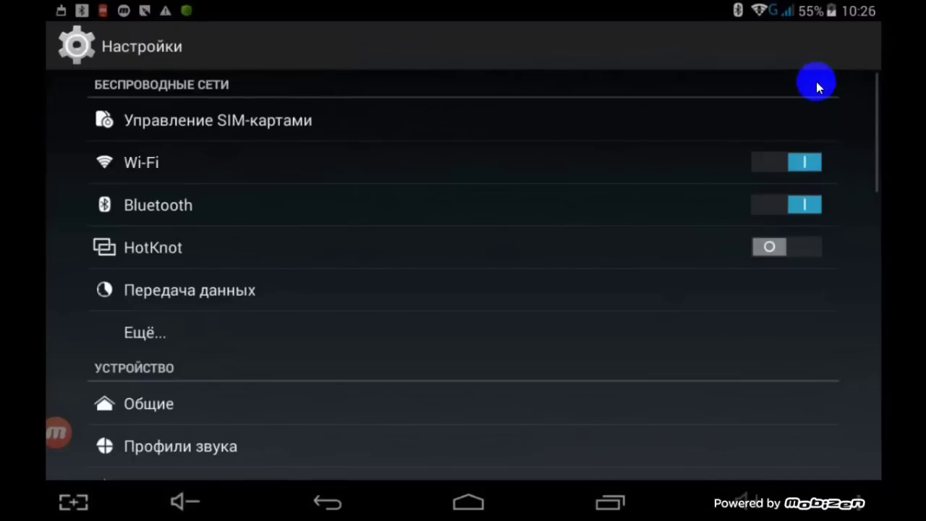
click(247, 204)
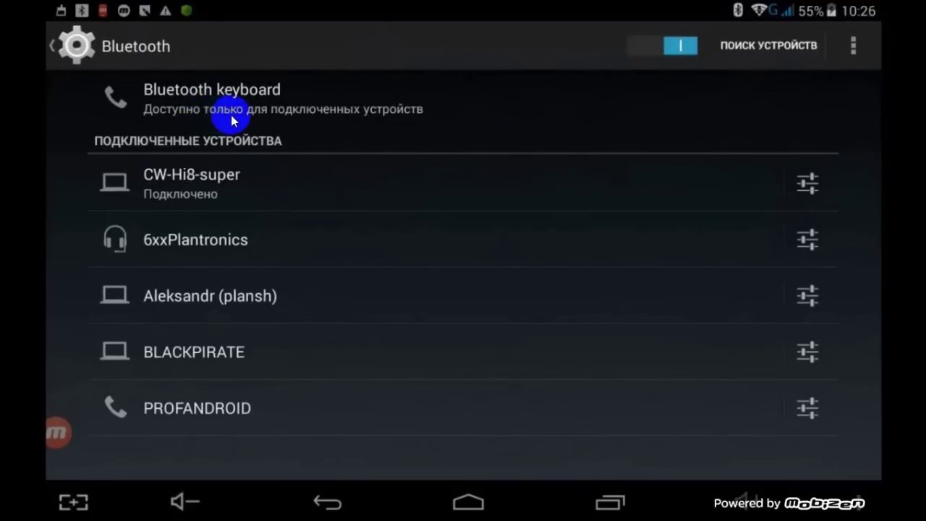
click(277, 115)
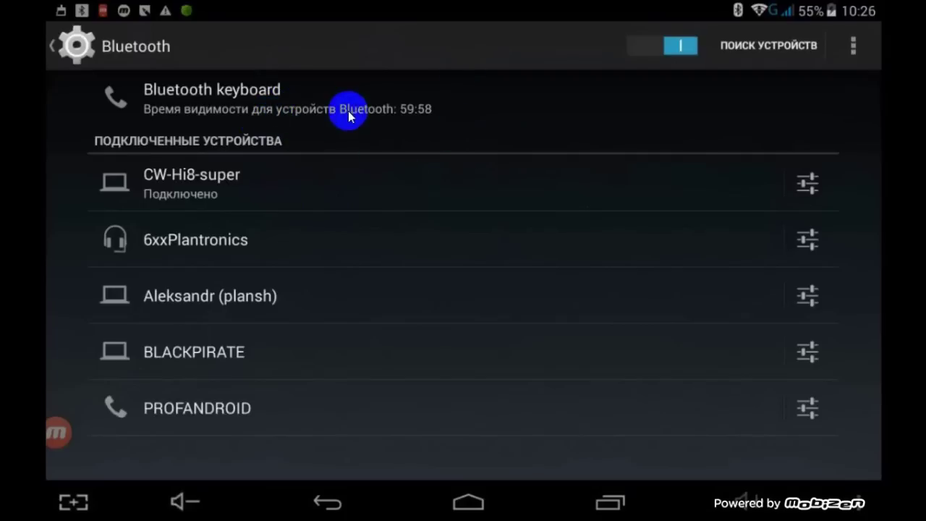
click(470, 504)
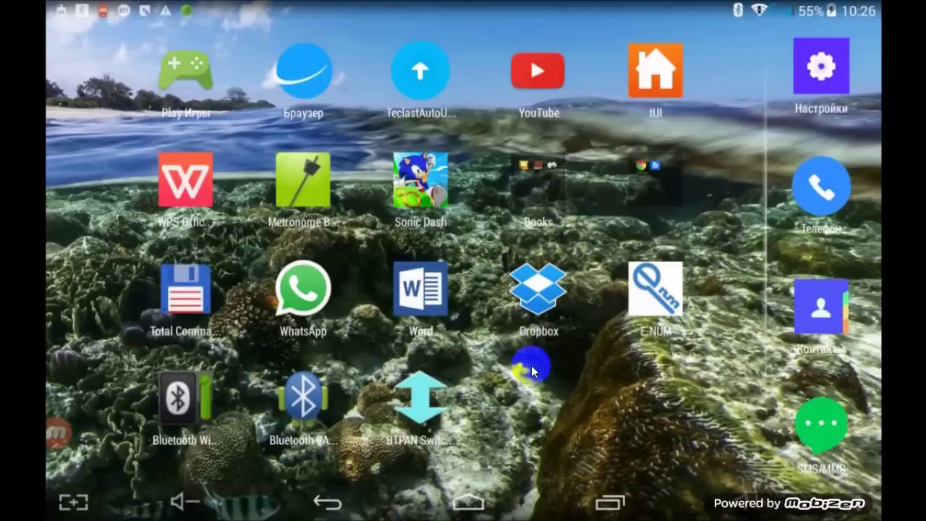
key(Escape)
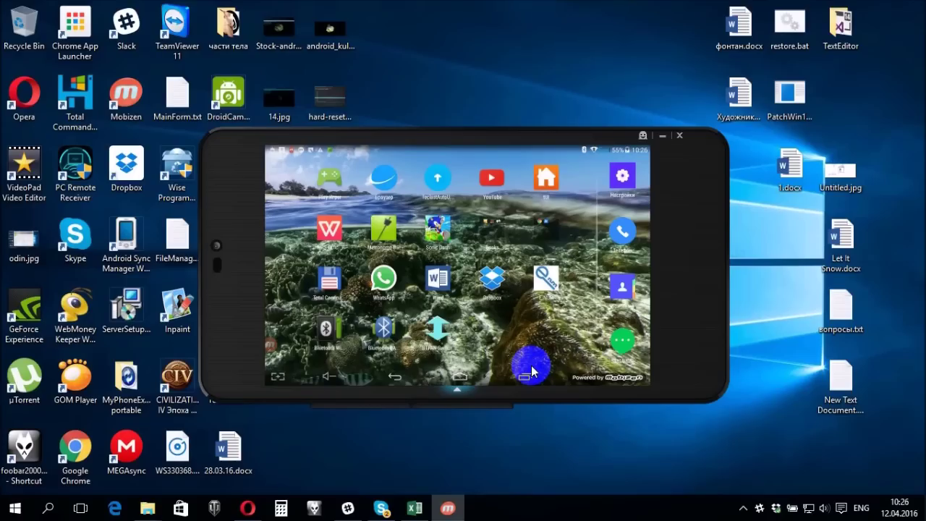
click(660, 134)
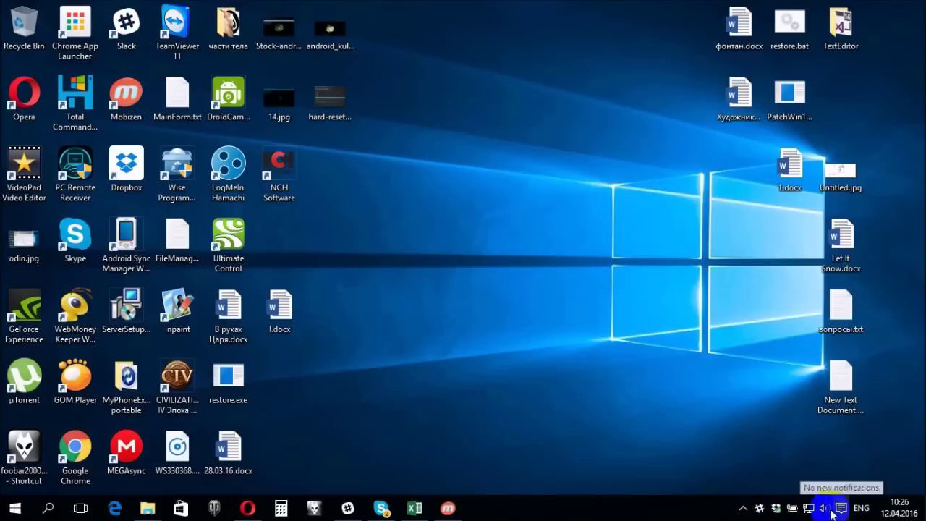
Check the hidden tray icons and the Action Center for whether Bluetooth is switched on for the PC.
click(743, 511)
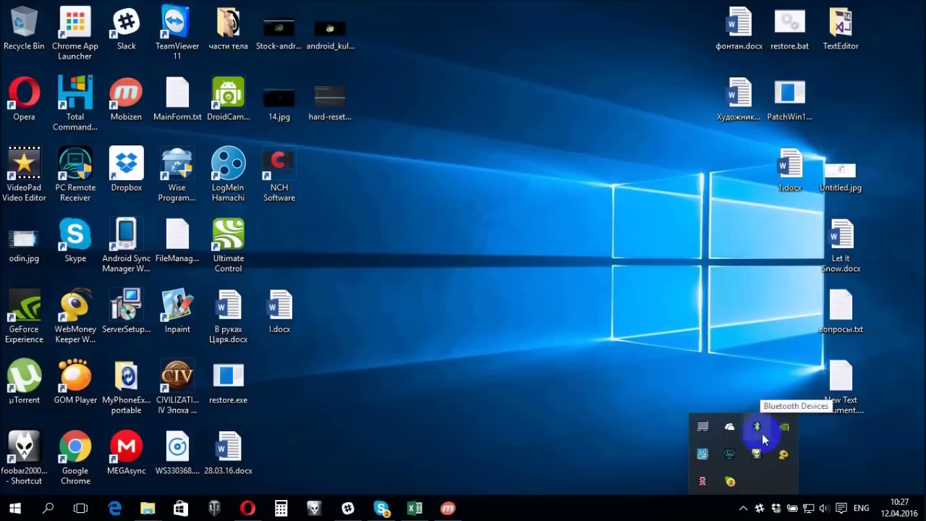
click(841, 510)
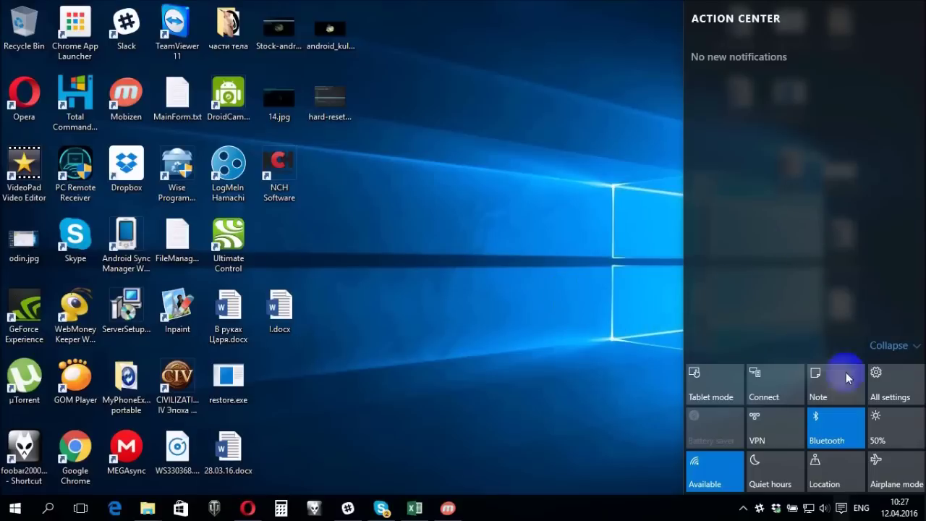
click(665, 405)
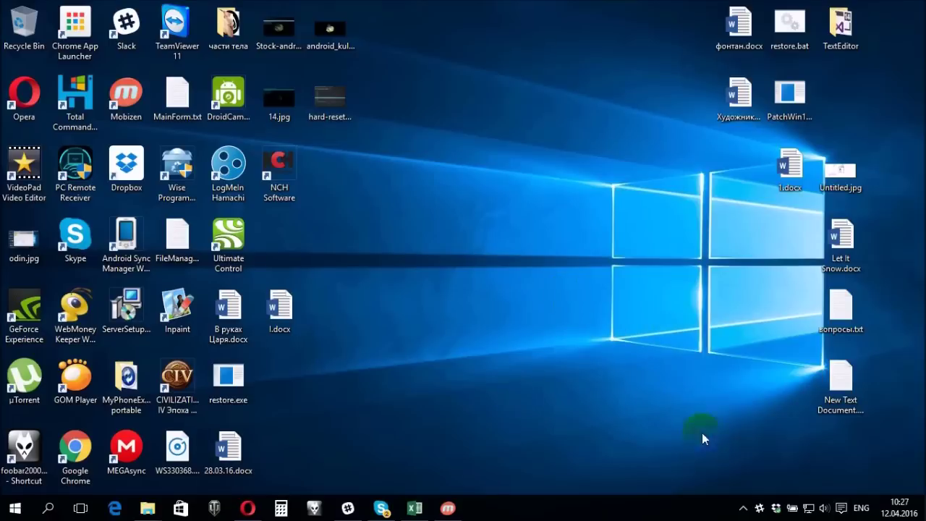
click(844, 512)
click(842, 423)
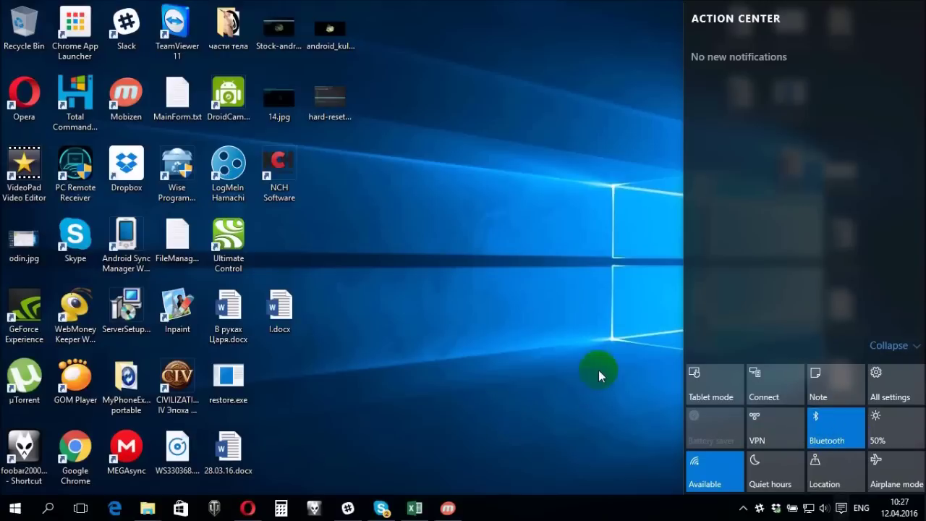
click(600, 346)
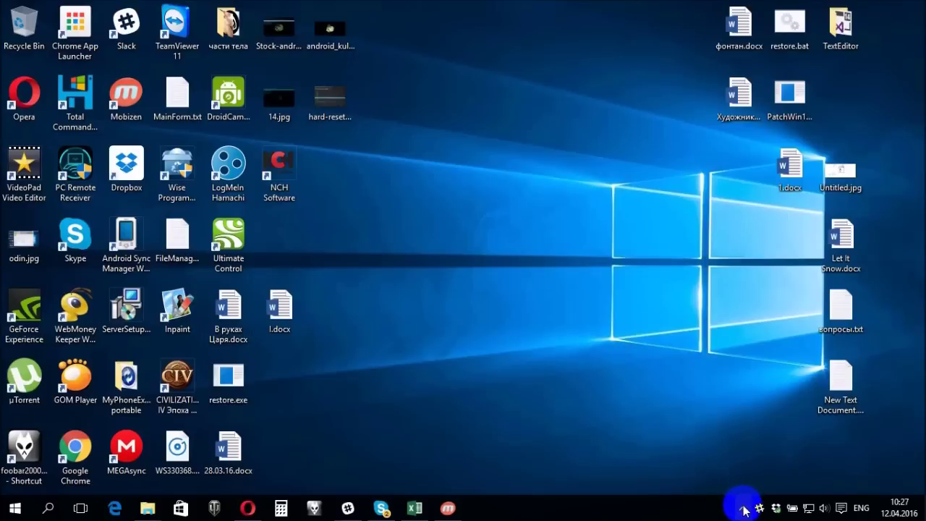
Open the Bluetooth Personal Area Network devices window by choosing to join a personal area network.
click(743, 507)
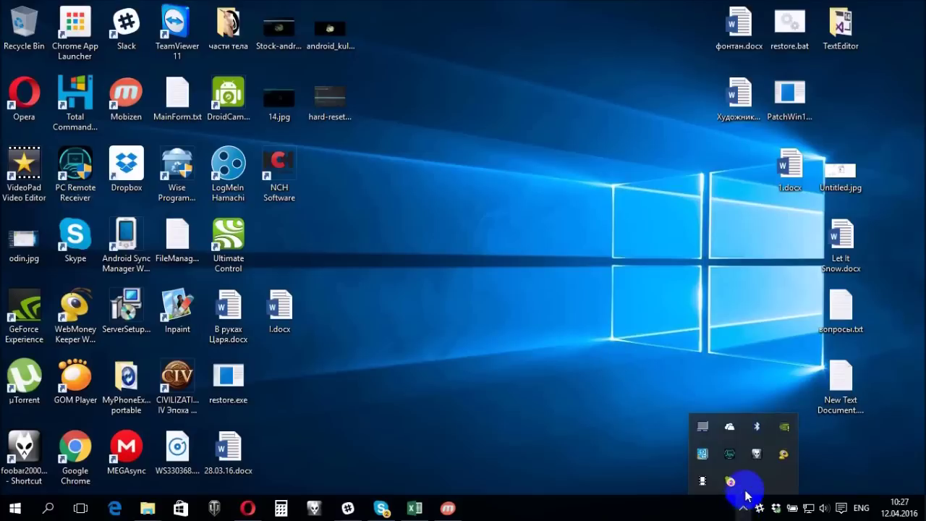
right_click(758, 430)
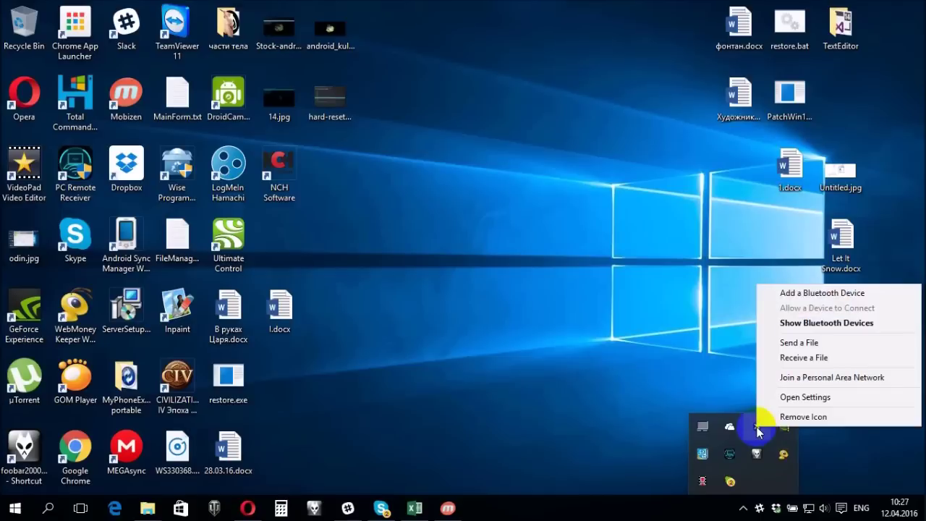
click(863, 379)
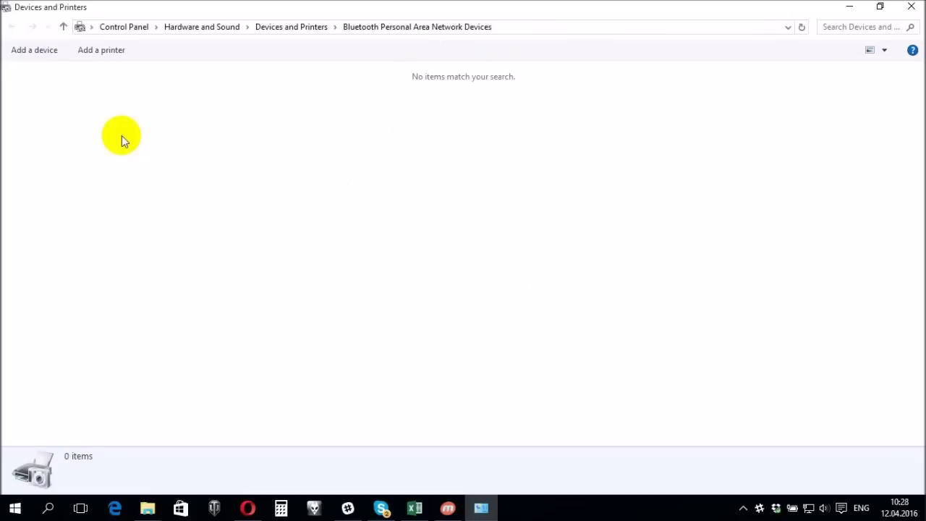
Start adding a new device and choose the phone named Bluetooth keyboard for pairing.
click(31, 48)
click(44, 53)
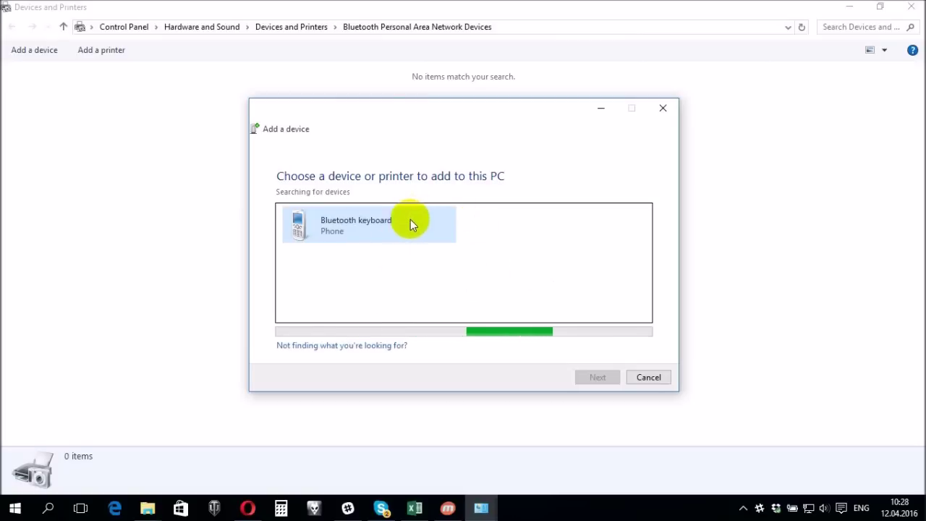
click(363, 225)
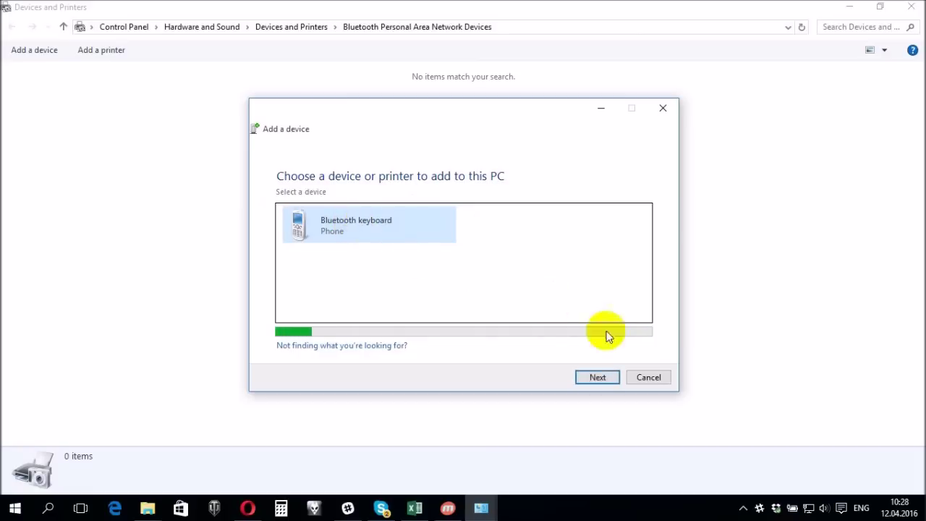
click(597, 377)
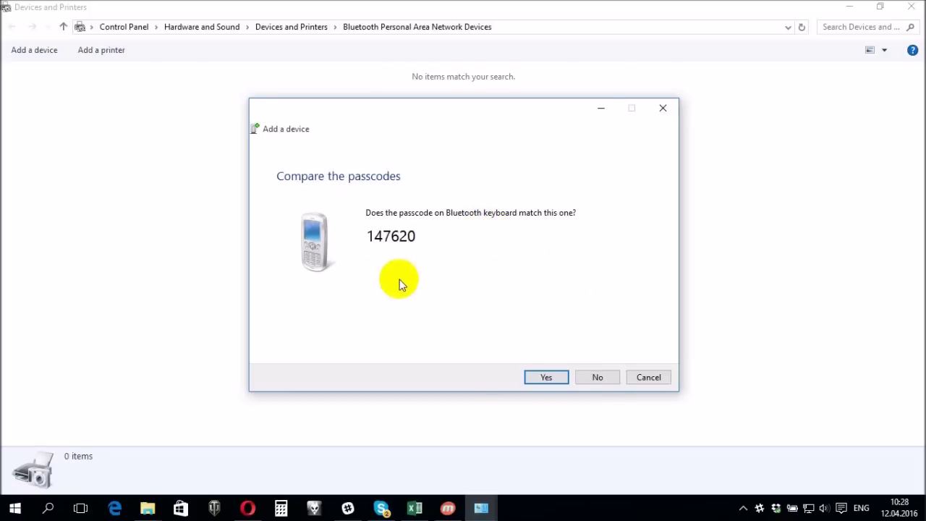
Accept the pairing request on the tablet in Mobizen, confirm the matching passcode on the PC, and minimize the tablet mirror.
click(448, 511)
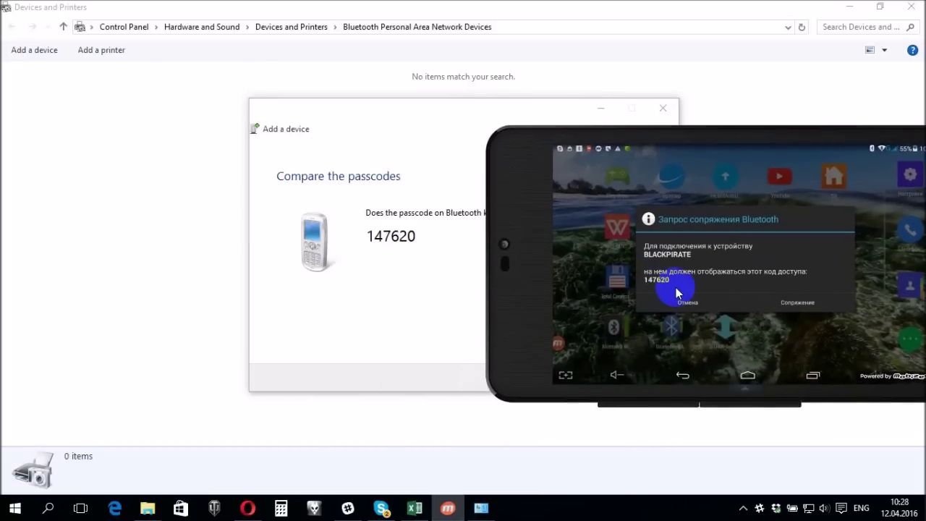
click(798, 302)
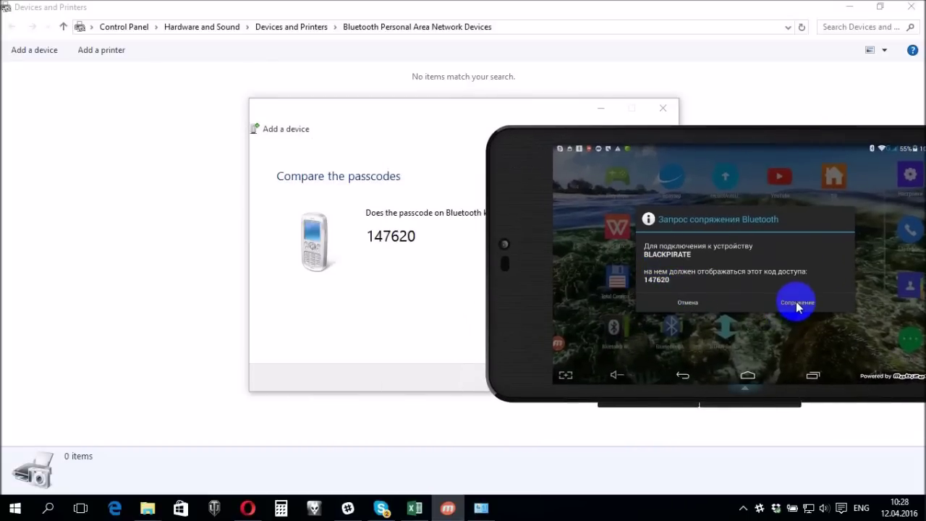
click(523, 317)
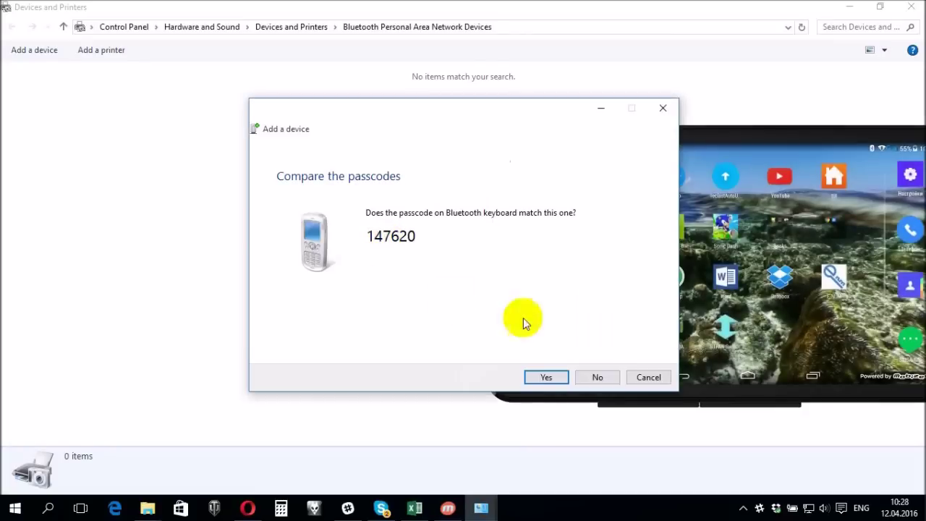
click(543, 377)
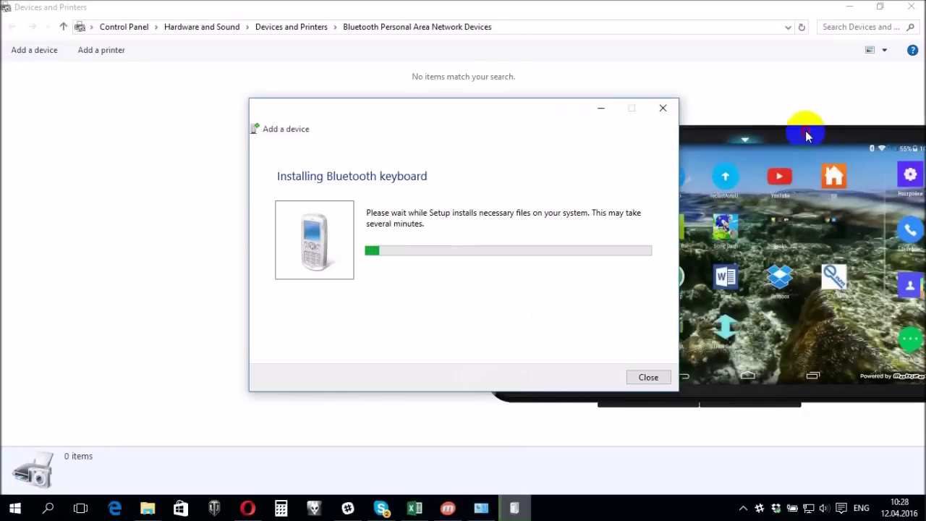
drag(806, 131, 471, 138)
click(600, 139)
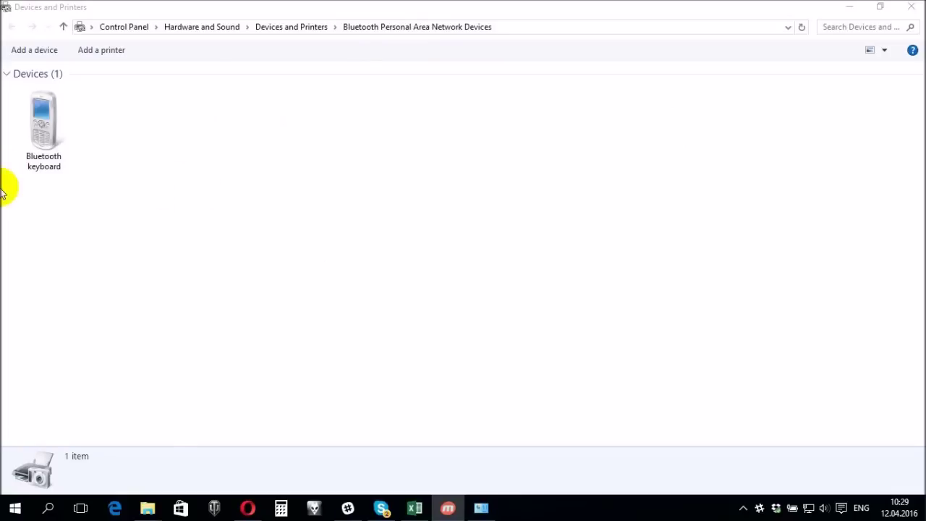
Switch to Mobizen and open the tethering settings (Режим модема) among the tablet's additional wireless network settings.
click(53, 137)
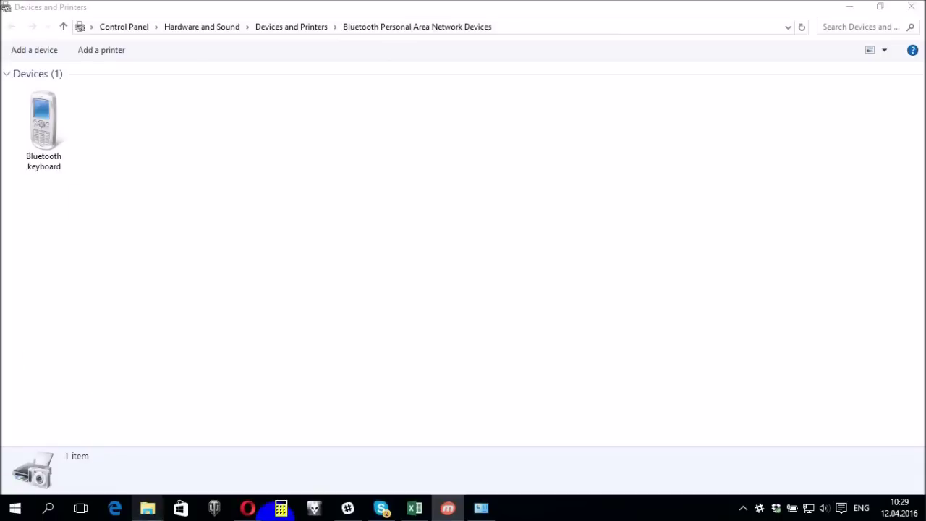
click(448, 508)
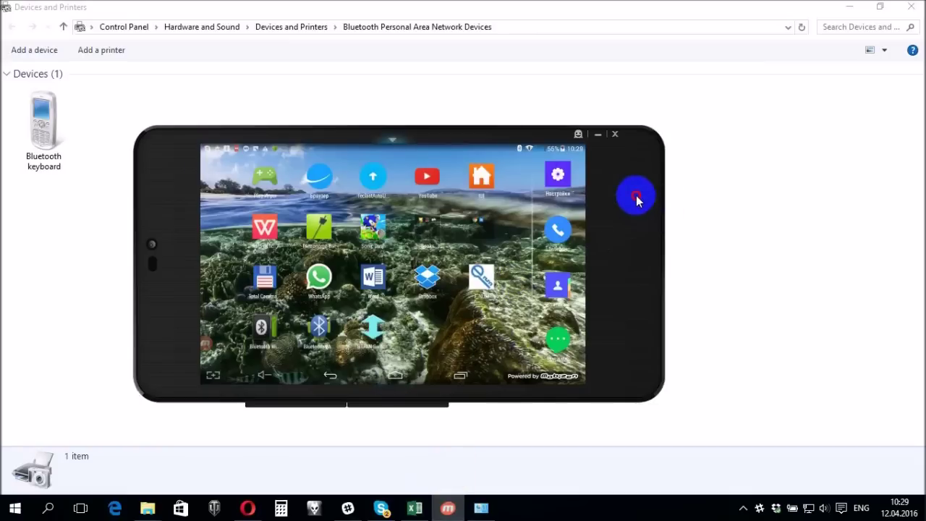
double_click(617, 186)
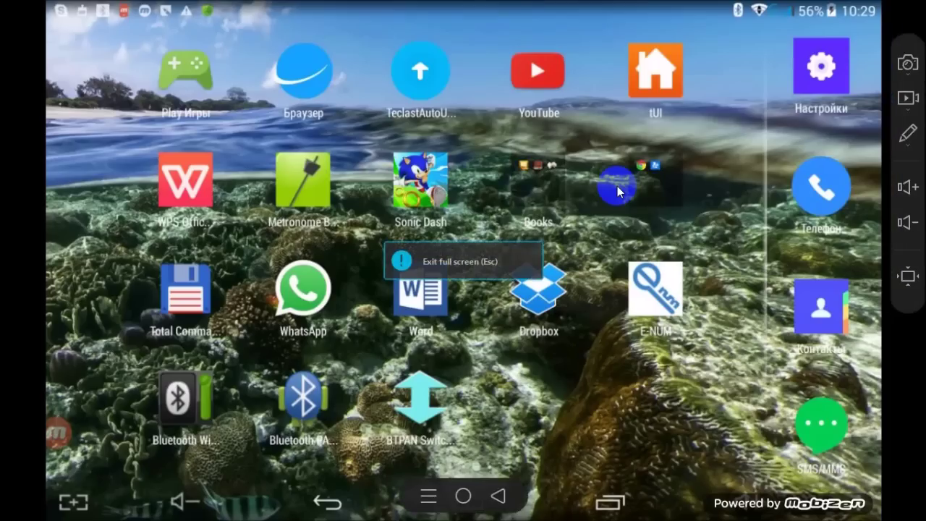
click(824, 79)
mouse_move(823, 81)
mouse_down()
mouse_move(829, 63)
mouse_move(822, 80)
mouse_move(818, 73)
mouse_up()
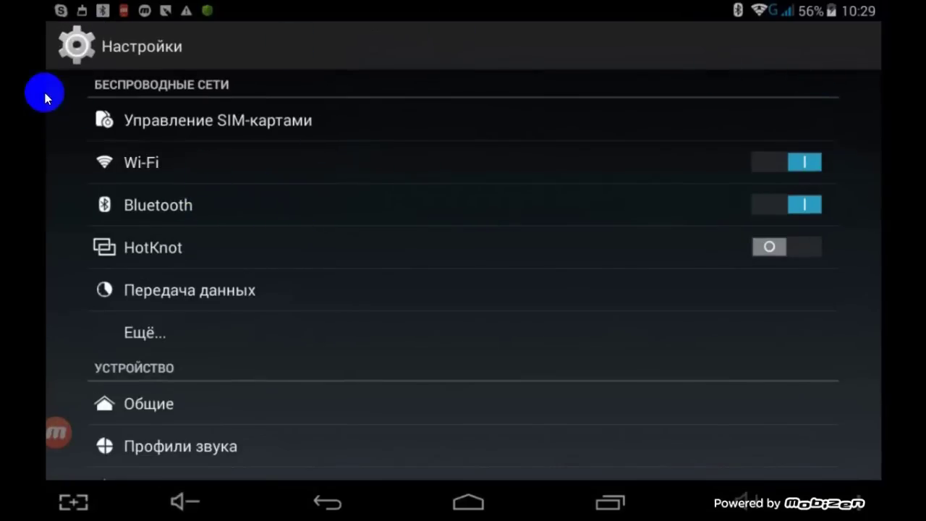
click(149, 205)
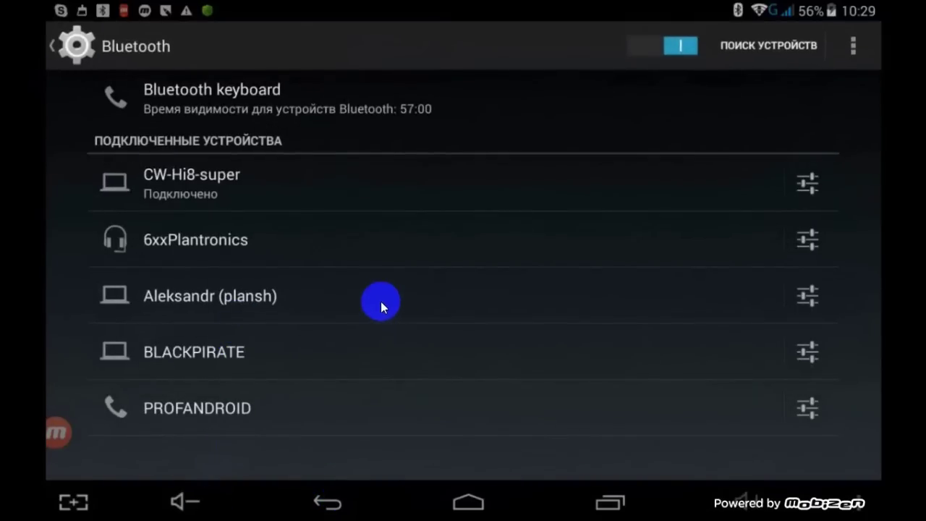
click(331, 499)
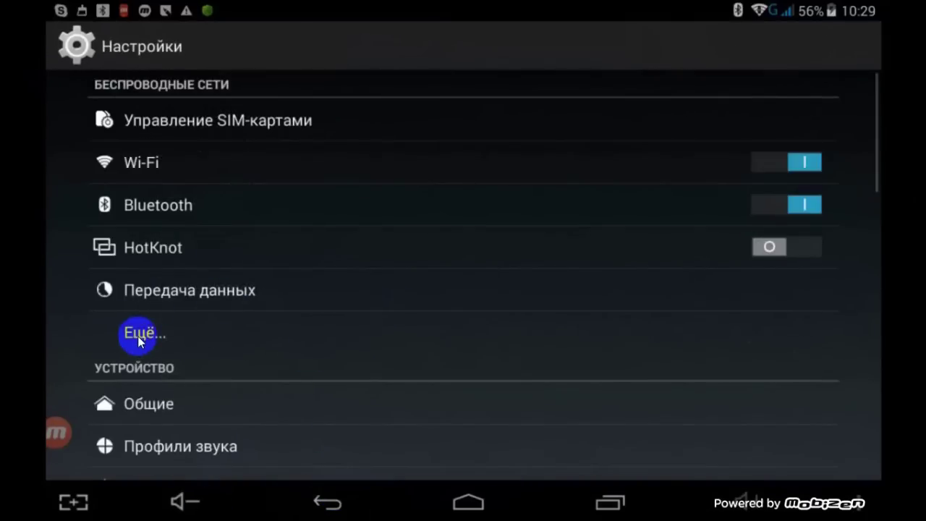
click(179, 336)
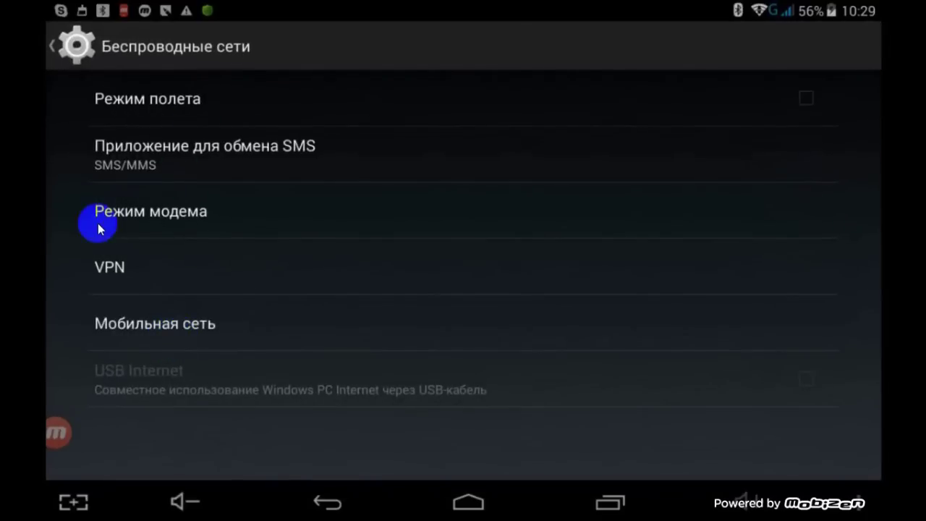
click(227, 219)
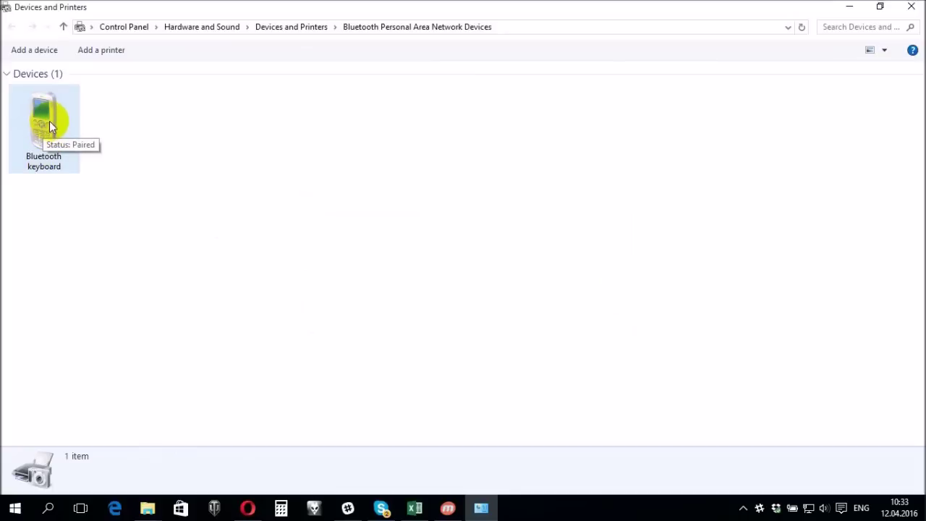
Connect the PC to the paired Bluetooth keyboard device using it as an access point.
right_click(42, 113)
mouse_move(45, 122)
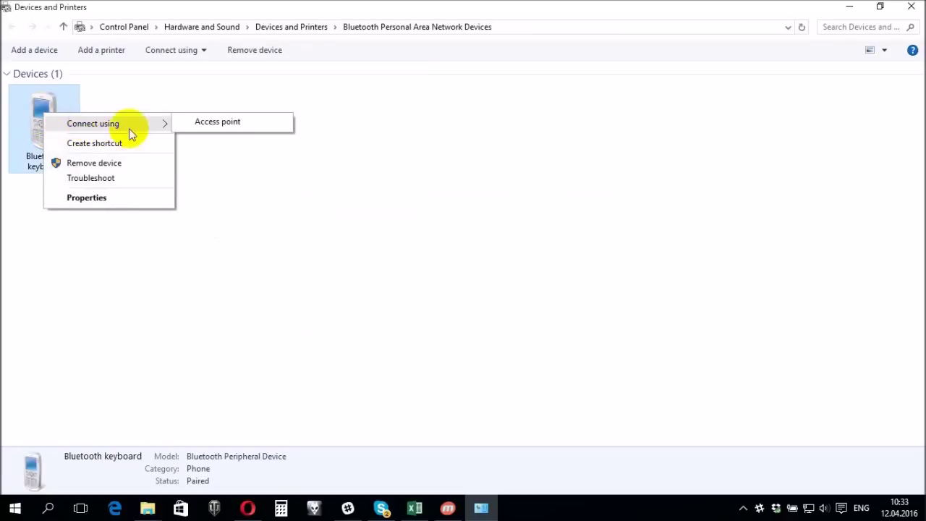
click(217, 122)
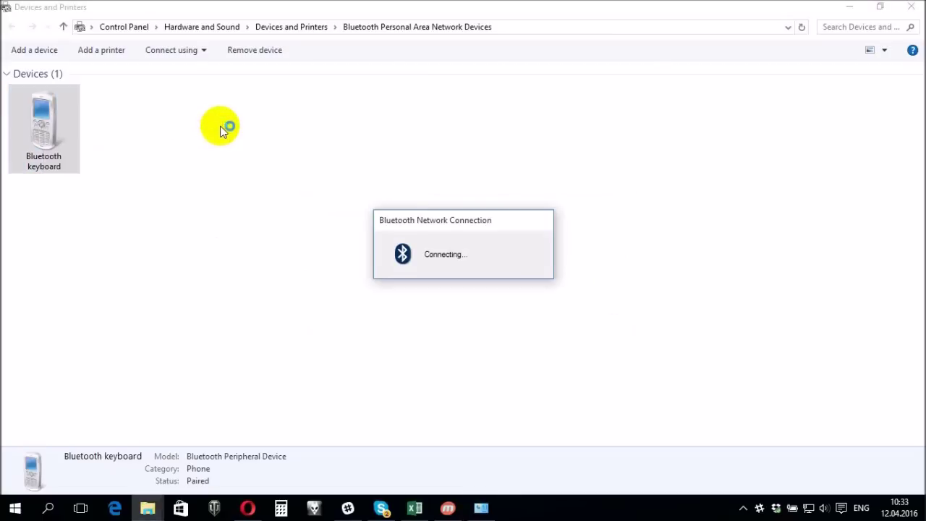